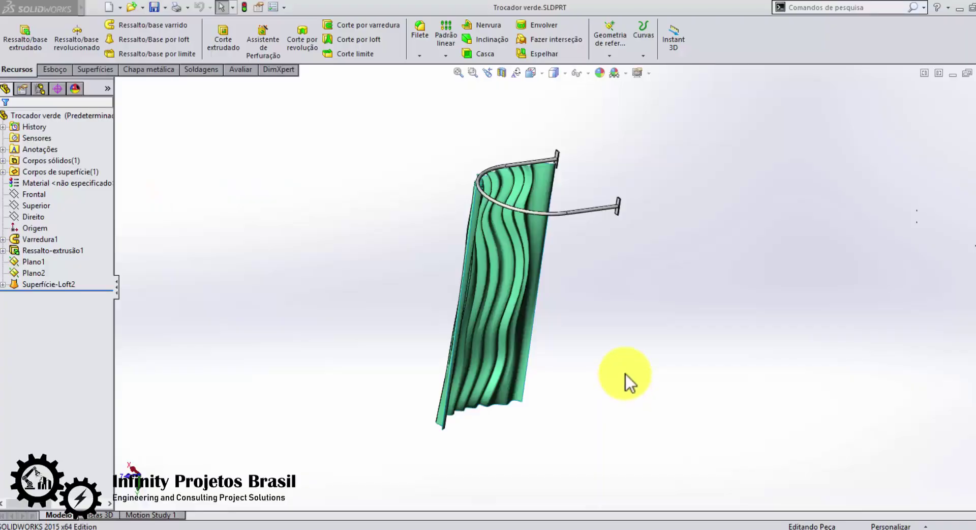
Inspect the curtain from several angles in shaded-without-edges, wireframe and green shaded styles, then select Ressalto-Extrusão1.
{"action": "middle_click_drag", "start_coordinate": [625, 371], "coordinate": [772, 370]}
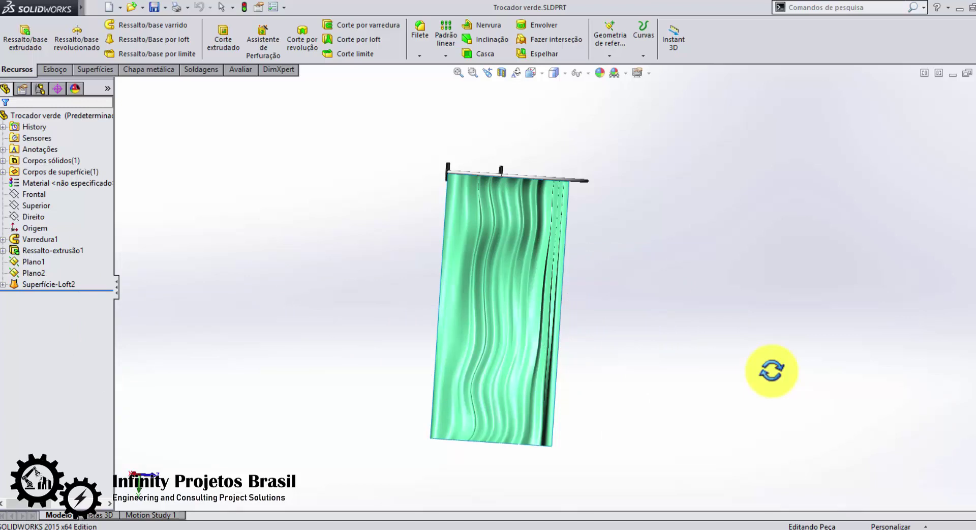
{"action": "middle_click_drag", "start_coordinate": [771, 370], "coordinate": [765, 443]}
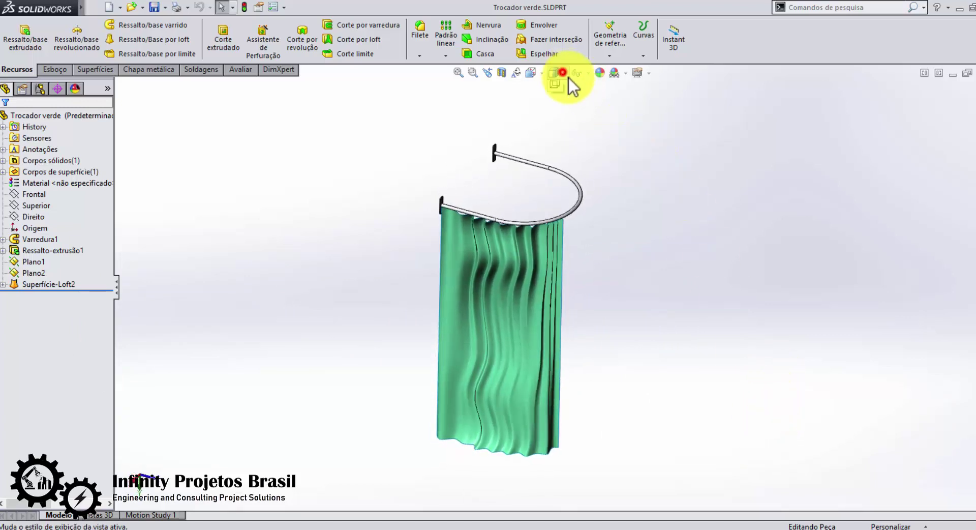
{"action": "left_click", "coordinate": [556, 98]}
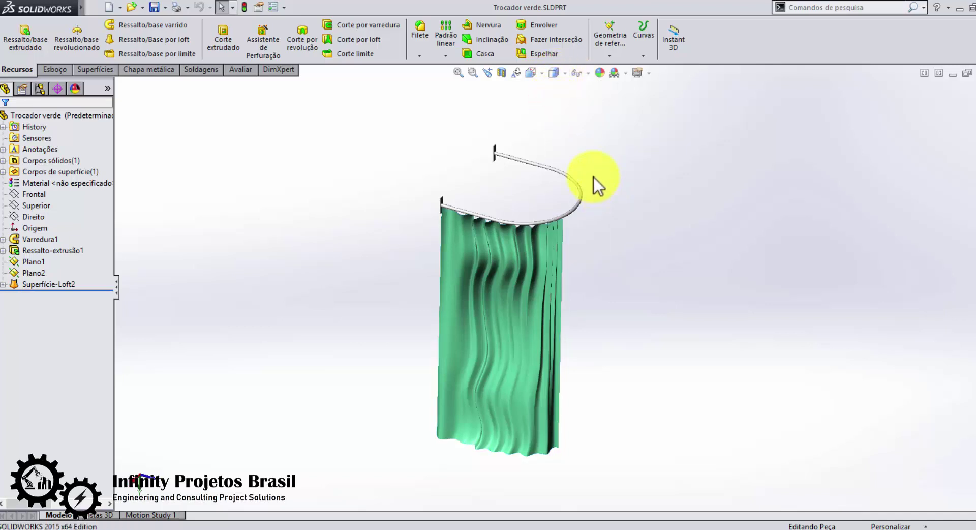
{"action": "middle_click_drag", "start_coordinate": [598, 187], "coordinate": [562, 112]}
{"action": "left_click", "coordinate": [557, 73]}
{"action": "left_click", "coordinate": [558, 122]}
{"action": "middle_click_drag", "start_coordinate": [650, 262], "coordinate": [544, 135]}
{"action": "left_click", "coordinate": [557, 73]}
{"action": "left_click", "coordinate": [553, 136]}
{"action": "left_click", "coordinate": [555, 88]}
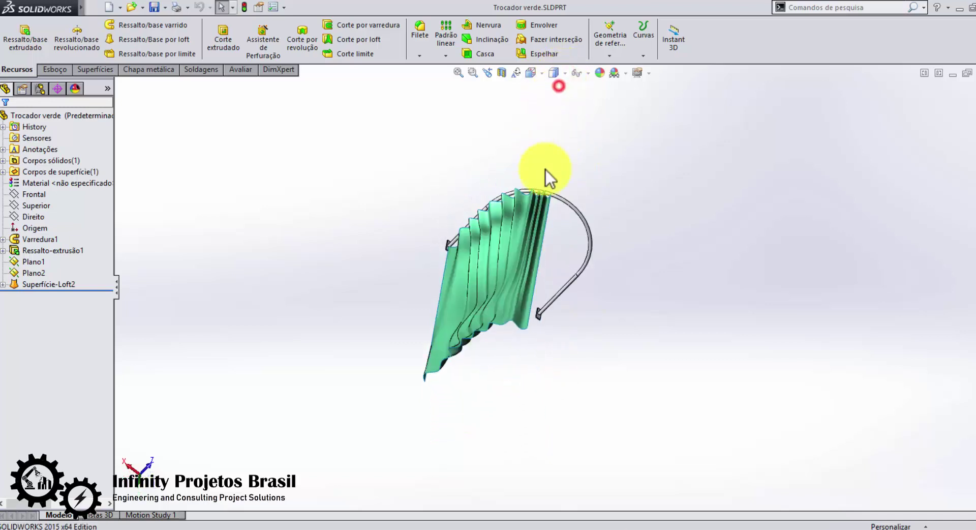
{"action": "mouse_move", "coordinate": [545, 175]}
{"action": "middle_mouse_down"}
{"action": "mouse_move", "coordinate": [560, 344]}
{"action": "mouse_move", "coordinate": [529, 154]}
{"action": "mouse_move", "coordinate": [538, 131]}
{"action": "mouse_move", "coordinate": [545, 216]}
{"action": "mouse_move", "coordinate": [517, 290]}
{"action": "mouse_move", "coordinate": [558, 251]}
{"action": "mouse_move", "coordinate": [430, 284]}
{"action": "mouse_move", "coordinate": [495, 273]}
{"action": "mouse_move", "coordinate": [366, 285]}
{"action": "middle_mouse_up"}
{"action": "left_click", "coordinate": [46, 248]}
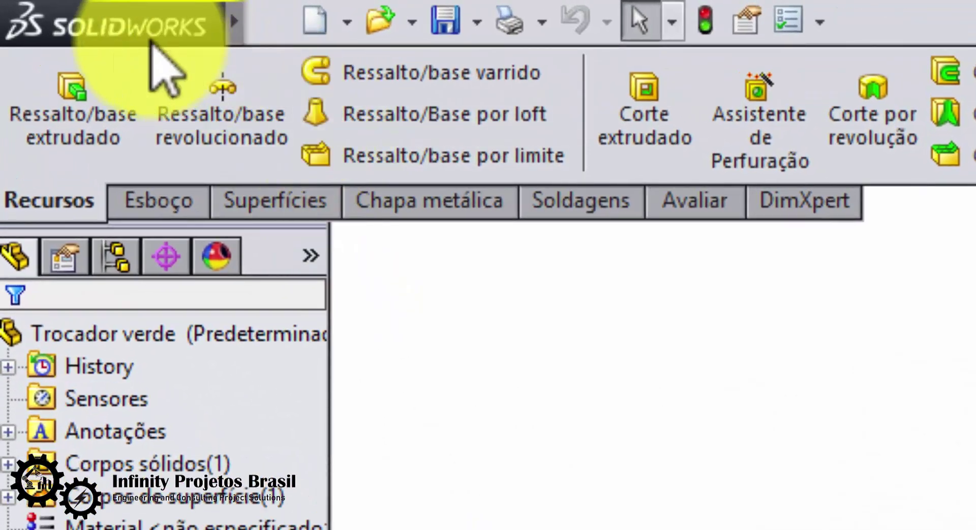
Begin Salvar como for the part and set the file type to STL (*.stl).
{"action": "mouse_move", "coordinate": [77, 8]}
{"action": "left_click", "coordinate": [289, 23]}
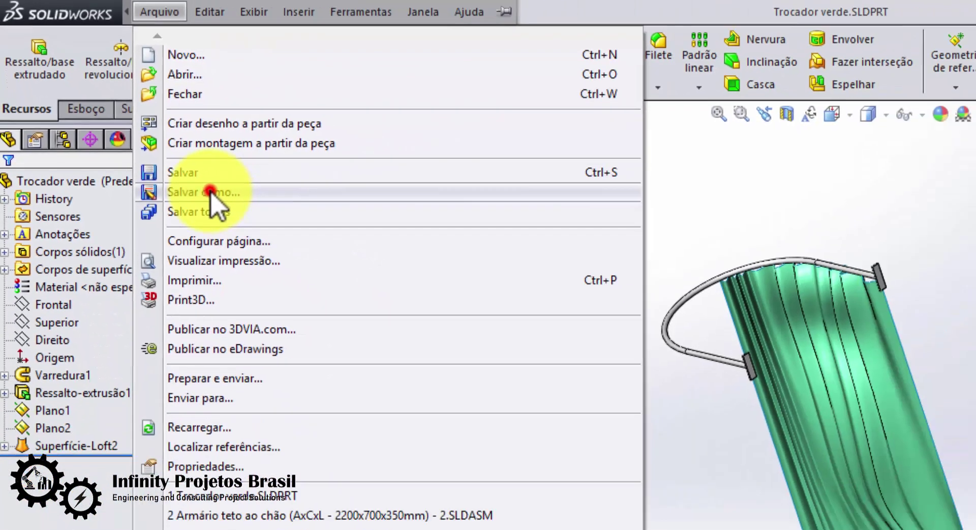
{"action": "left_click", "coordinate": [386, 351]}
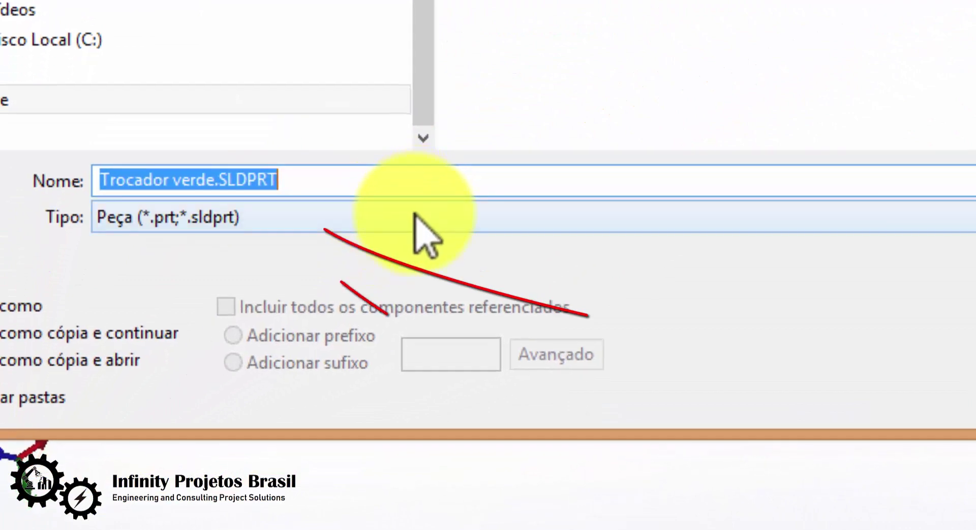
{"action": "left_click", "coordinate": [276, 393]}
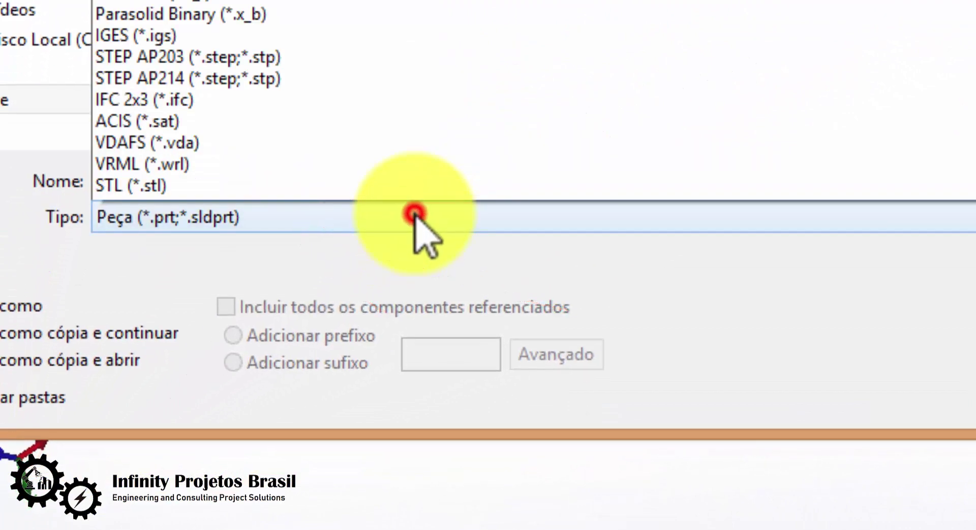
{"action": "scroll", "coordinate": [414, 212], "scroll_direction": "down", "scroll_amount": 5}
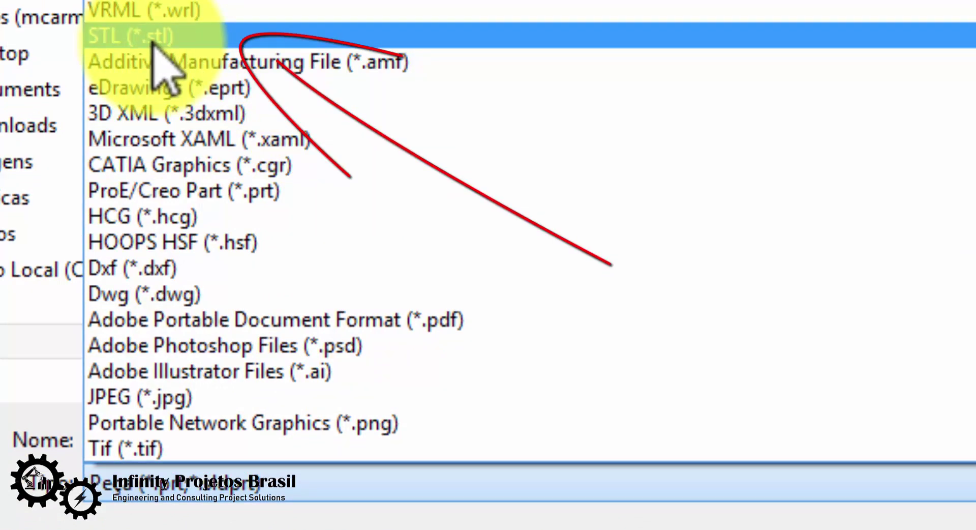
{"action": "left_click", "coordinate": [251, 41]}
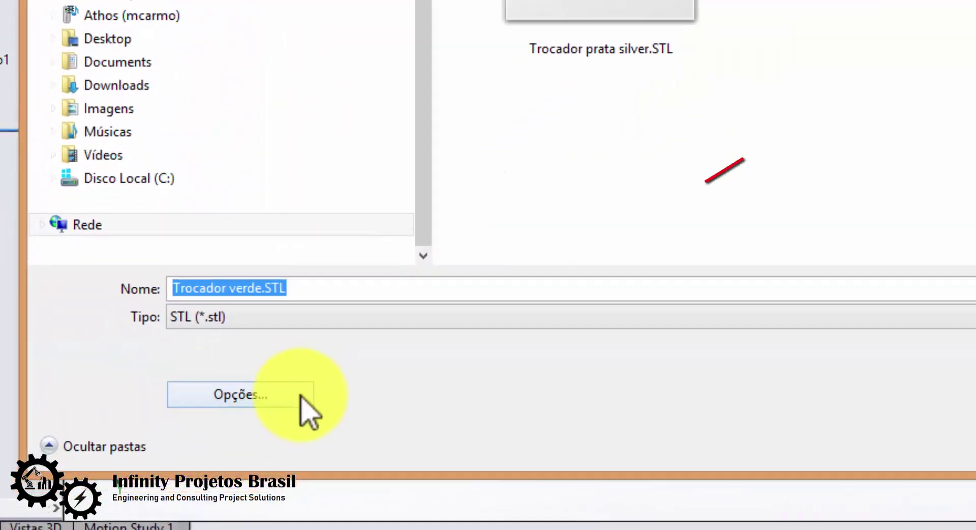
Set the STL export resolution to Baixa (low) in Opções.
{"action": "left_click", "coordinate": [306, 393]}
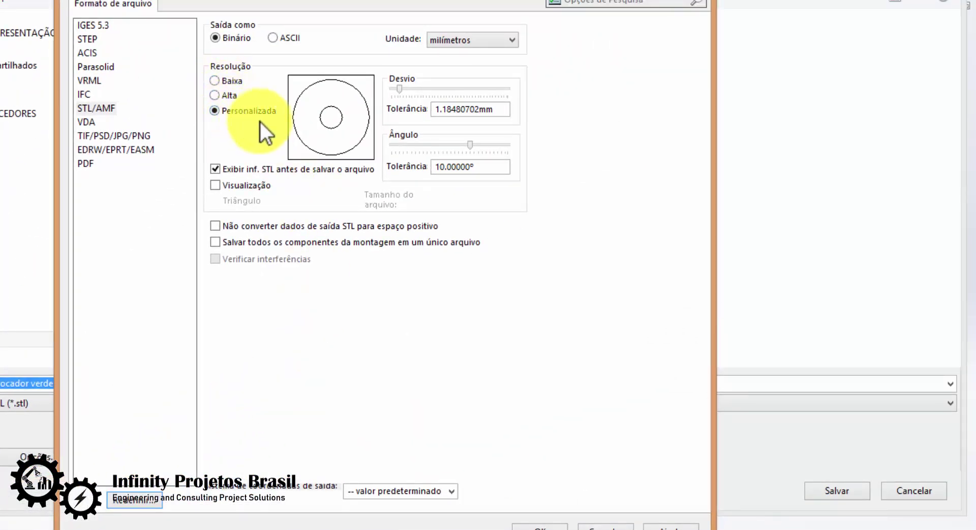
{"action": "left_click", "coordinate": [215, 80]}
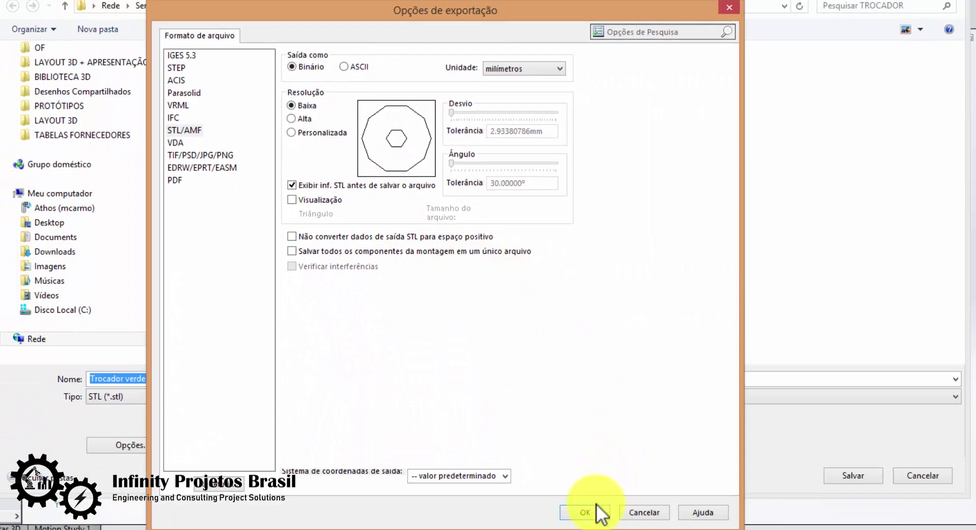
{"action": "left_click", "coordinate": [588, 512]}
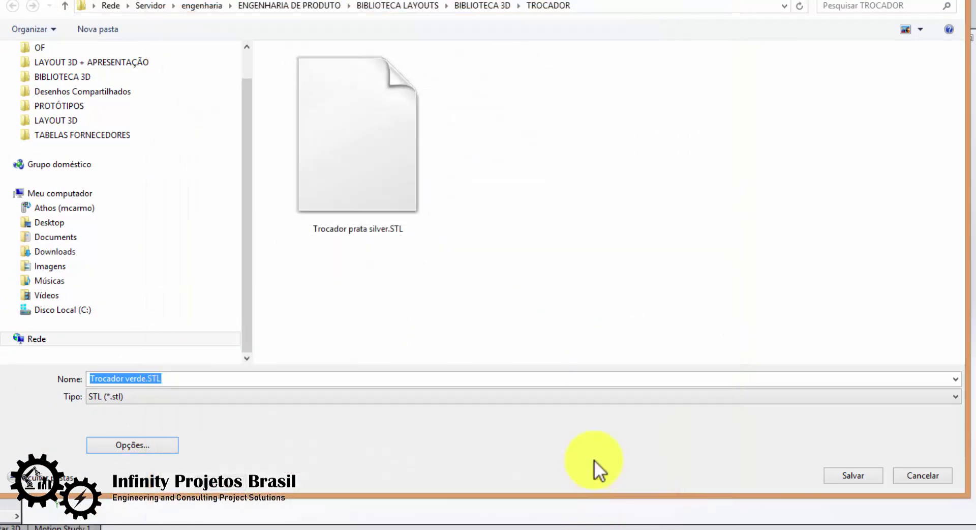
Create a TROCADOR folder on the Desktop and save Trocador verde.STL into it.
{"action": "left_click_drag", "start_coordinate": [247, 179], "coordinate": [249, 146]}
{"action": "left_click", "coordinate": [112, 256]}
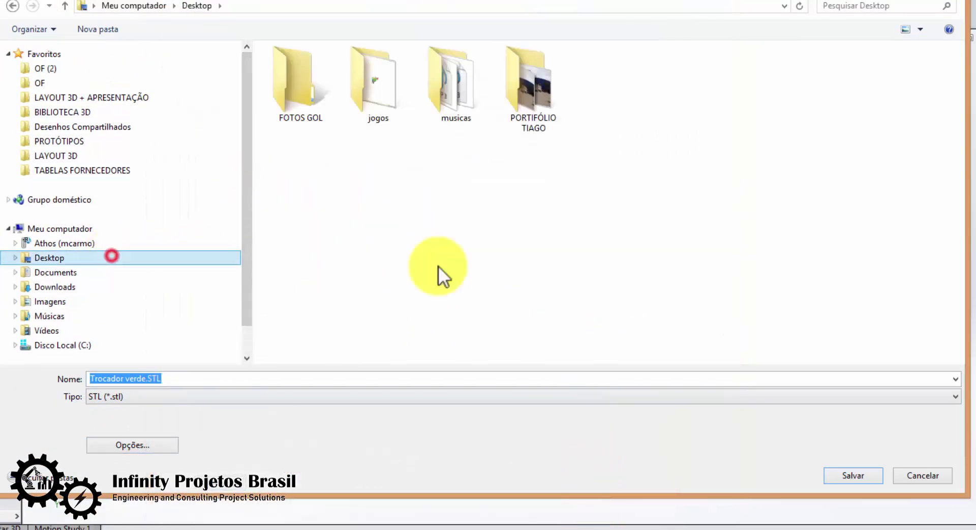
{"action": "right_click", "coordinate": [437, 208]}
{"action": "mouse_move", "coordinate": [554, 336]}
{"action": "left_click", "coordinate": [590, 338]}
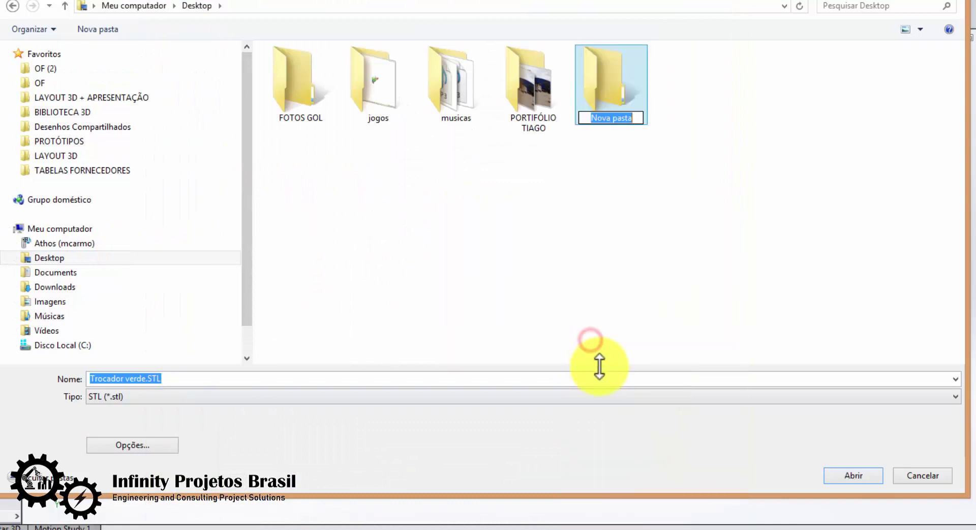
{"action": "type", "text": "TROCADOR"}
{"action": "left_click", "coordinate": [640, 307]}
{"action": "double_click", "coordinate": [613, 105]}
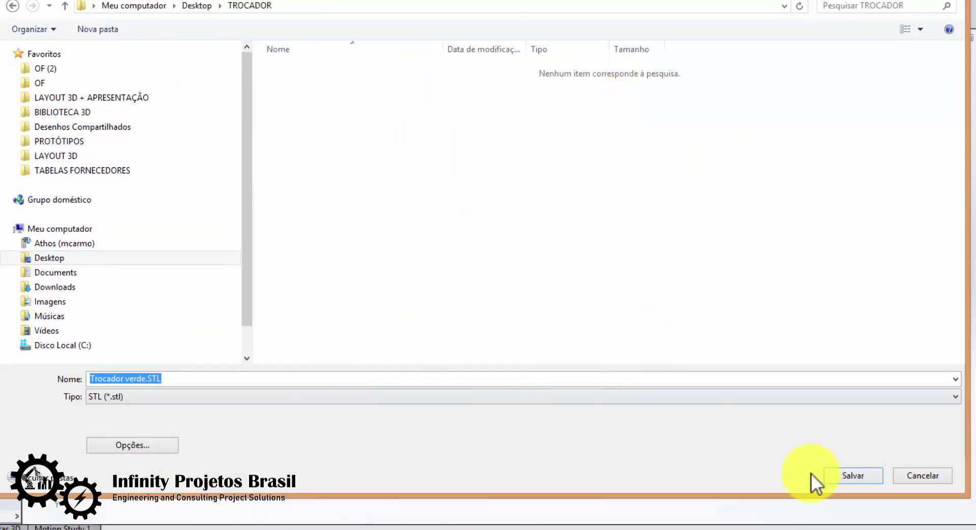
{"action": "left_click", "coordinate": [858, 477]}
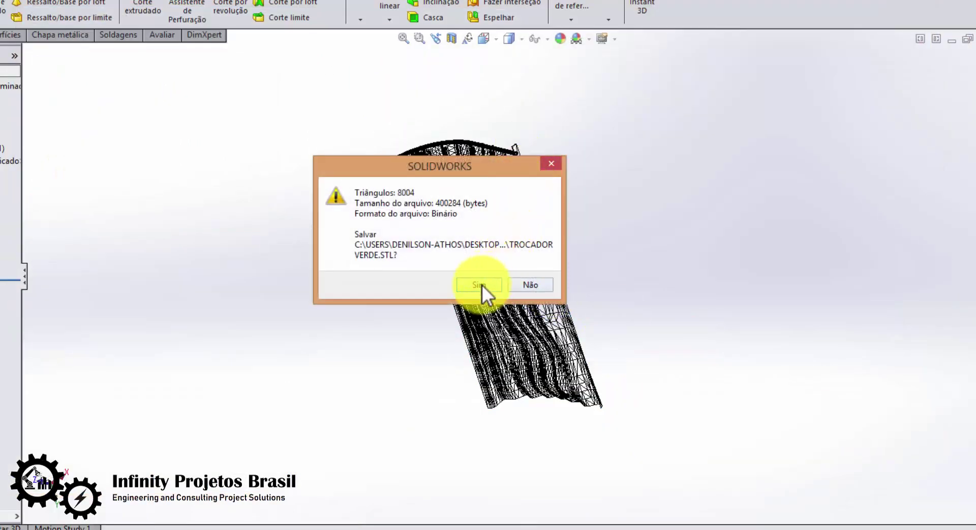
{"action": "left_click", "coordinate": [480, 285]}
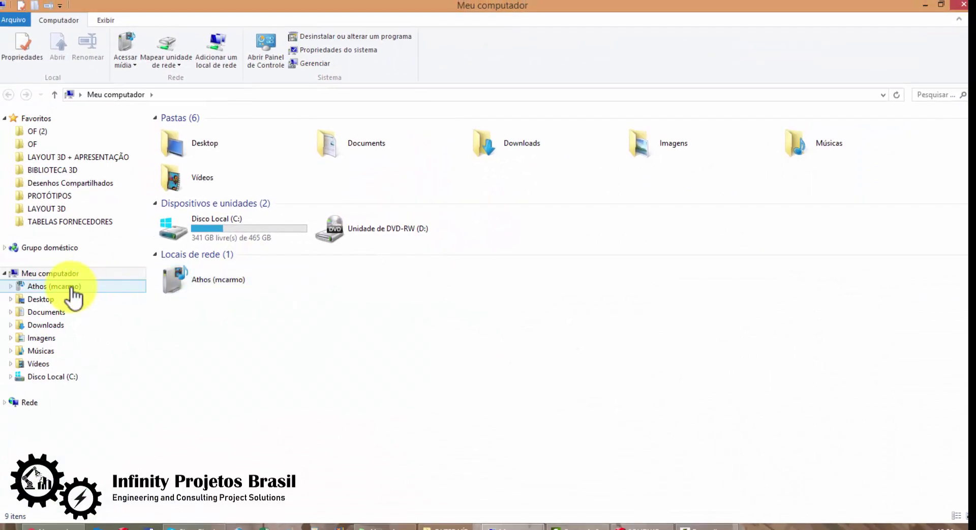
Check that Trocador verde.STL (391 KB) is inside Desktop\TROCADOR, then return to the Desktop.
{"action": "left_click", "coordinate": [54, 298]}
{"action": "double_click", "coordinate": [225, 184]}
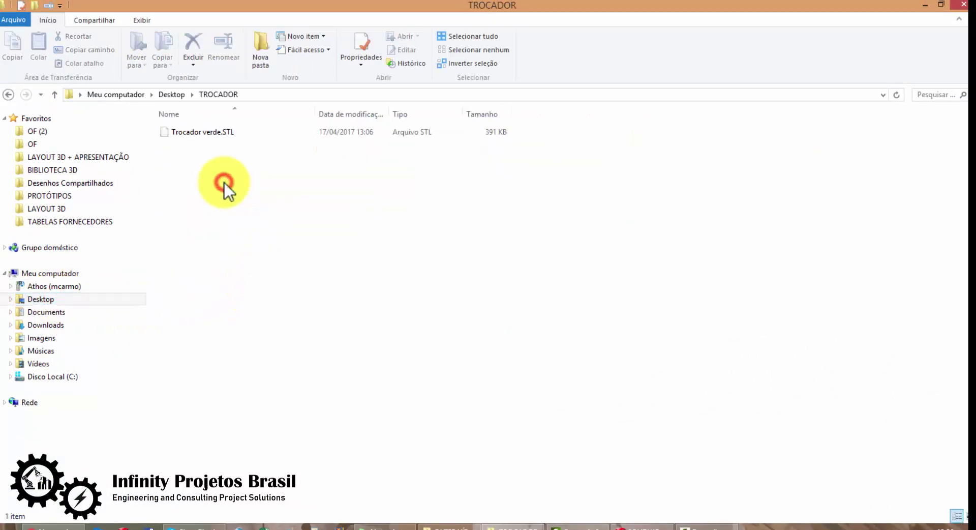
{"action": "left_click", "coordinate": [259, 197]}
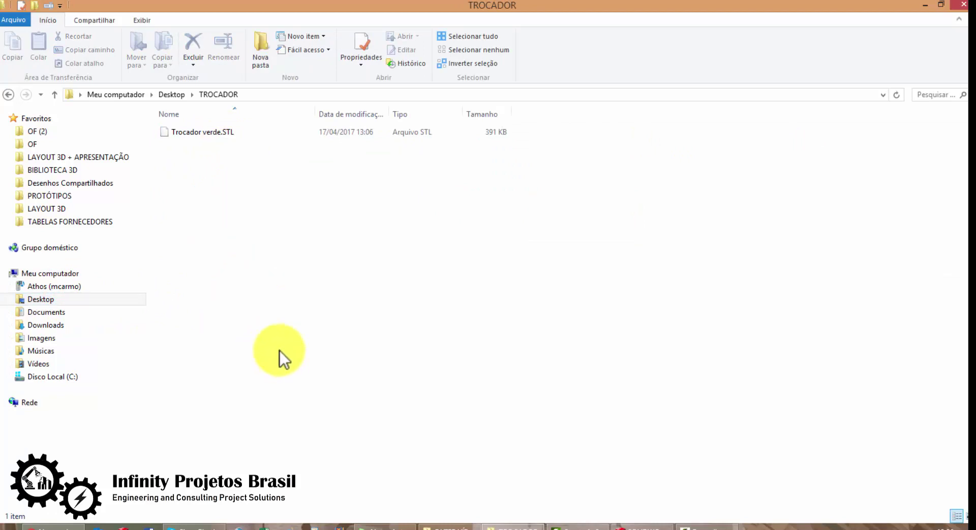
{"action": "left_click", "coordinate": [51, 301]}
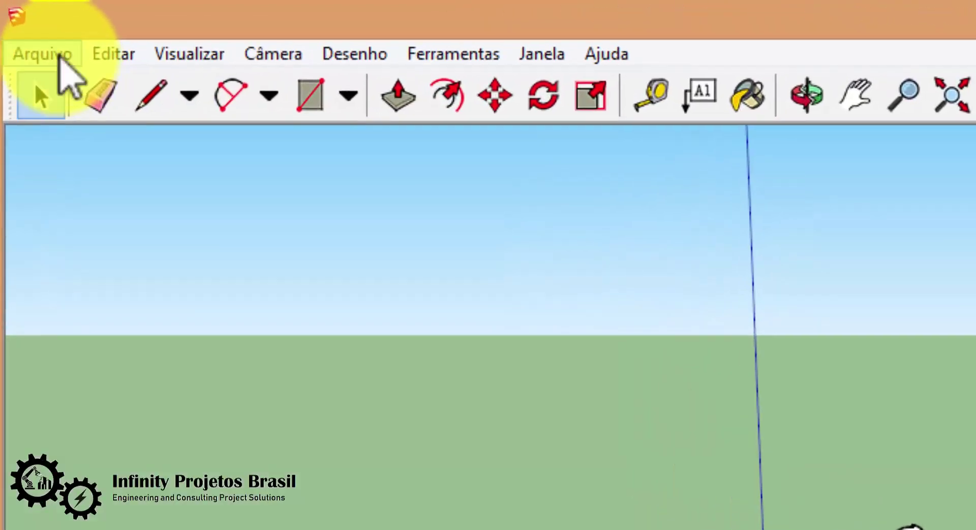
Dismiss the update notice and import Trocador verde.STL from the TROCADOR folder via Arquivo > Importar.
{"action": "left_click", "coordinate": [25, 23]}
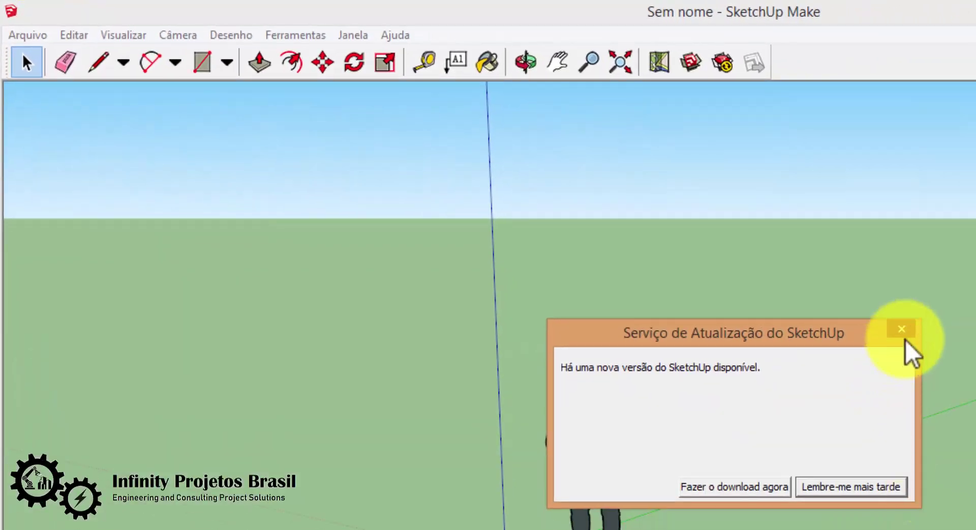
{"action": "left_click", "coordinate": [899, 329]}
{"action": "left_click", "coordinate": [26, 36]}
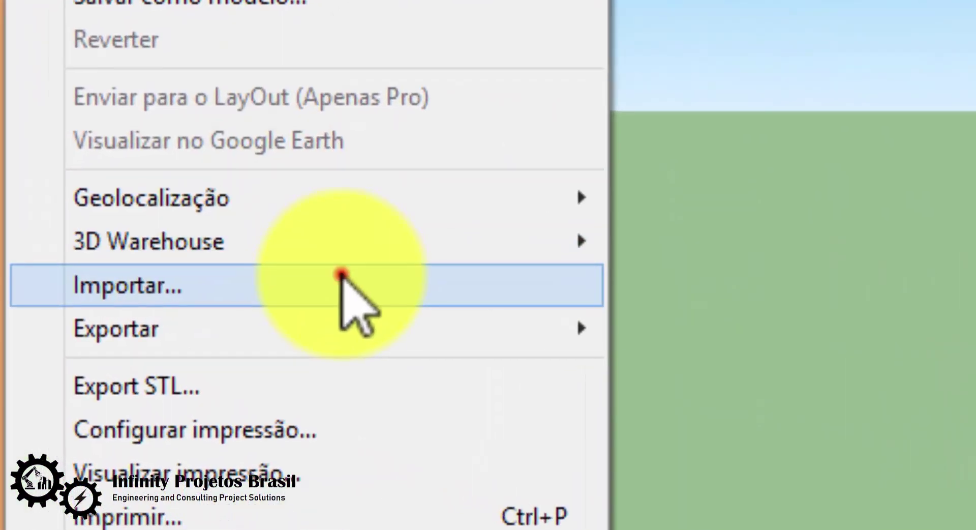
{"action": "left_click", "coordinate": [341, 275]}
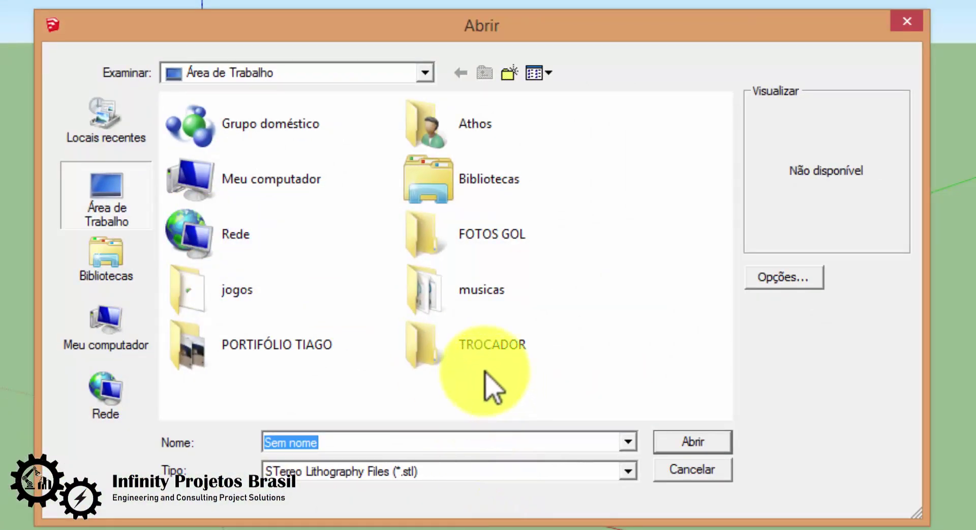
{"action": "left_click", "coordinate": [445, 348]}
{"action": "double_click", "coordinate": [445, 348]}
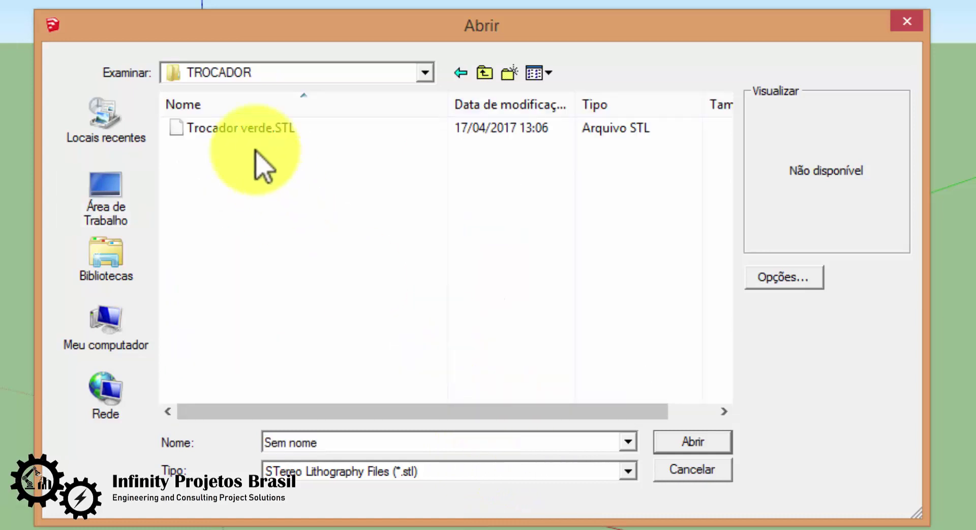
{"action": "left_click", "coordinate": [244, 130]}
{"action": "left_click", "coordinate": [679, 448]}
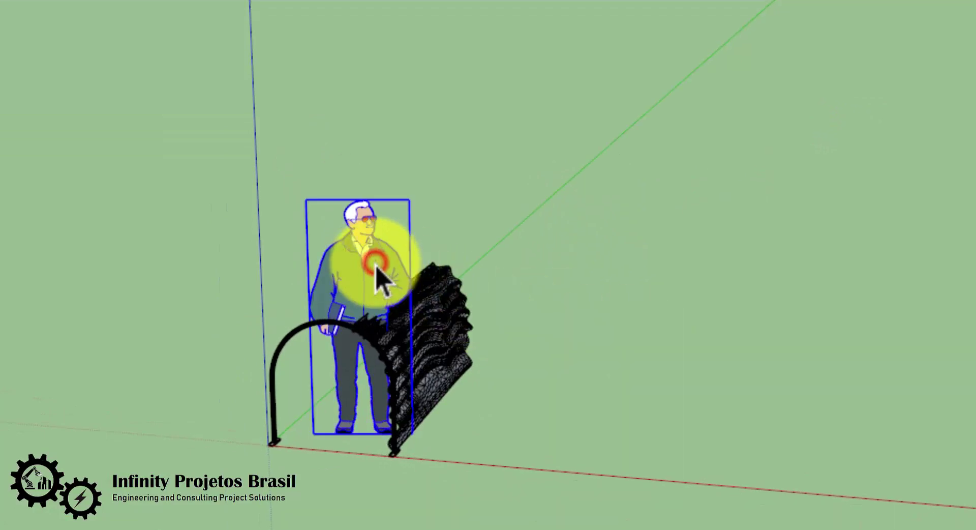
Delete the scale person figure and orbit to view the curtain mesh's side profile.
{"action": "key", "text": "Delete"}
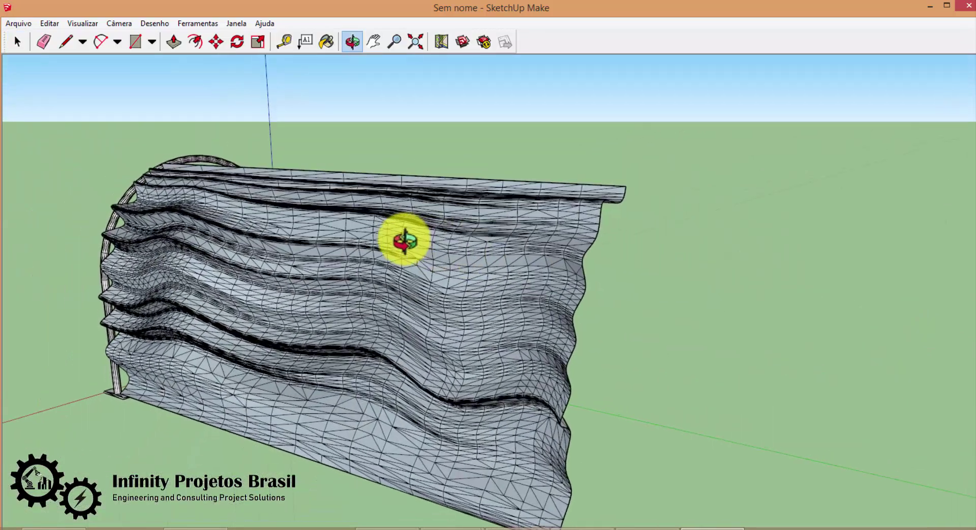
{"action": "left_click_drag", "start_coordinate": [401, 237], "coordinate": [286, 203]}
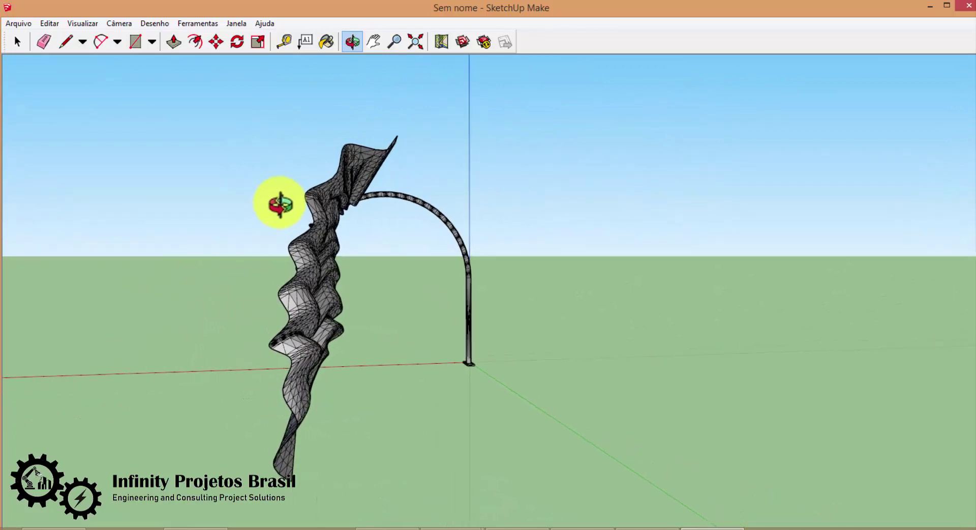